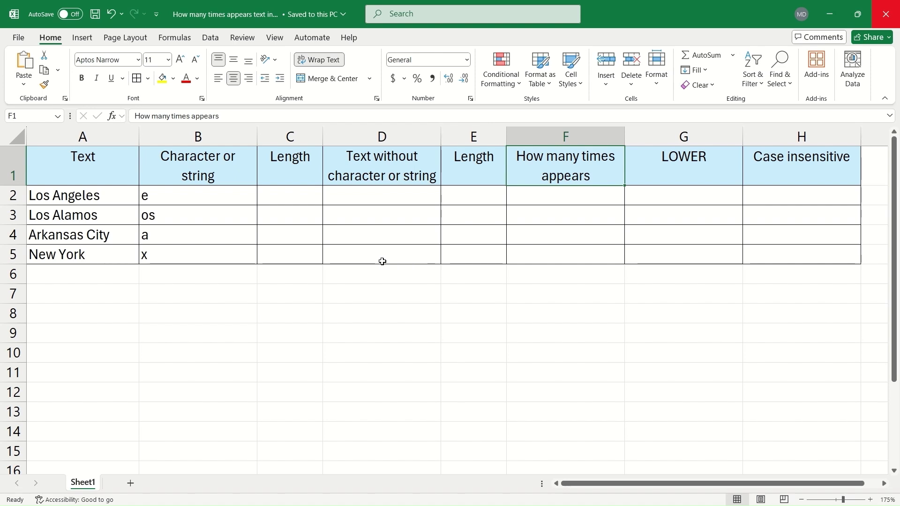
Step: Insert the Text function LEN in C2 with A2 as its text, and fill the formula down to C5
click(284, 196)
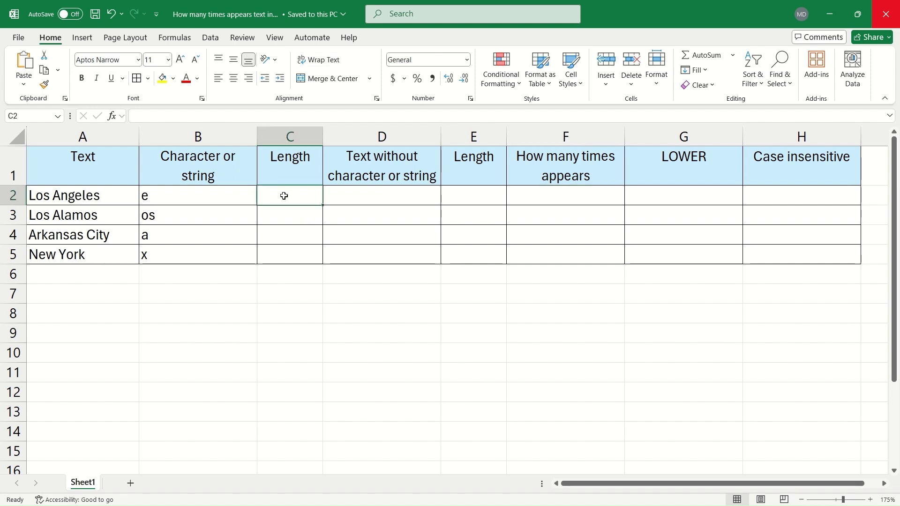
click(123, 115)
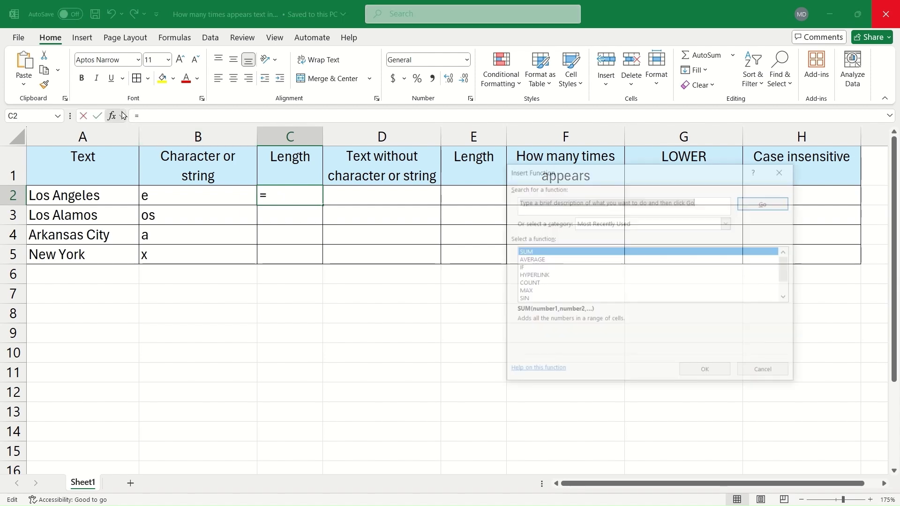
click(575, 221)
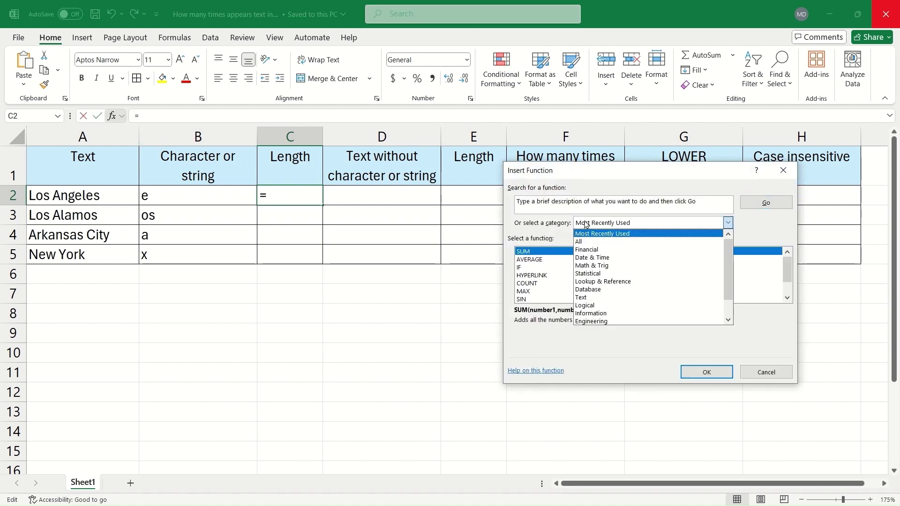
click(591, 299)
scroll(592, 295, down, 5)
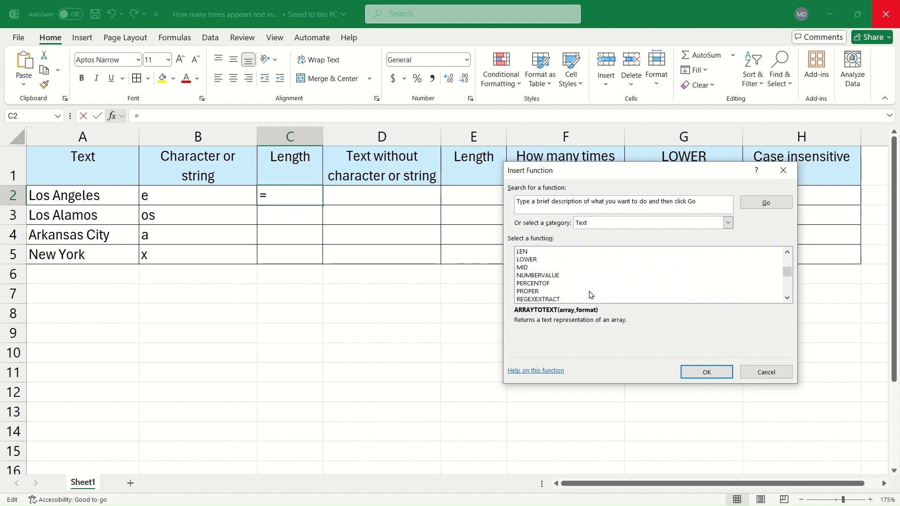
click(527, 253)
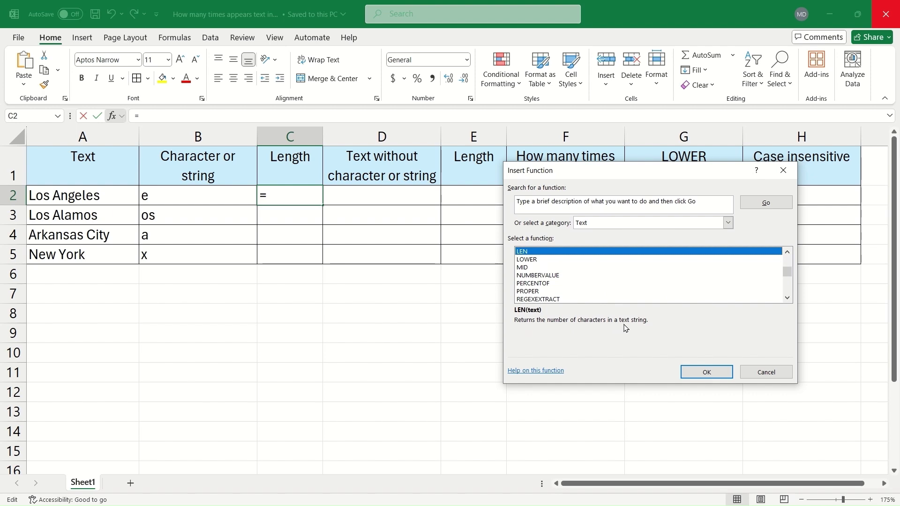
click(704, 372)
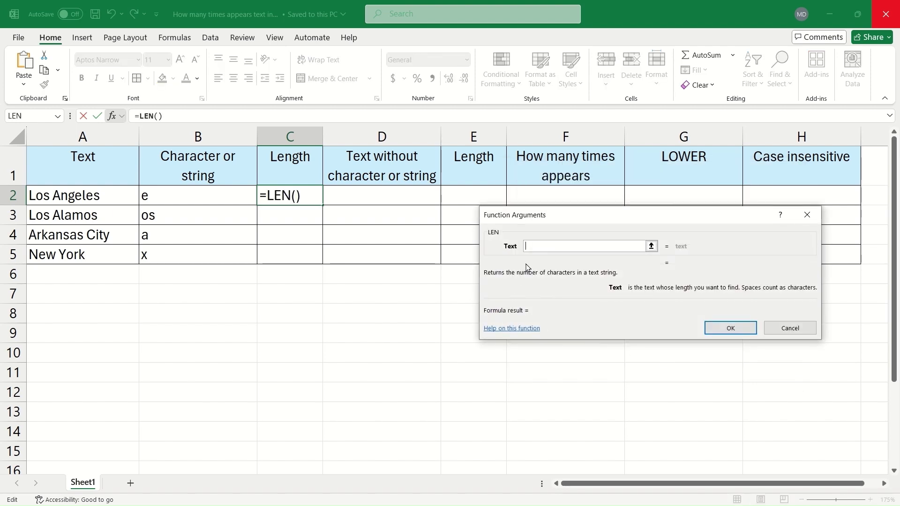
click(99, 196)
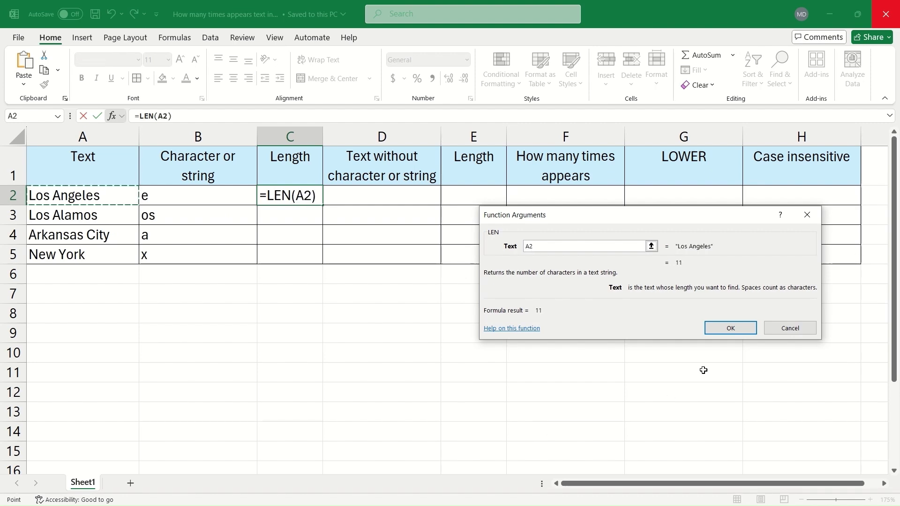
click(725, 329)
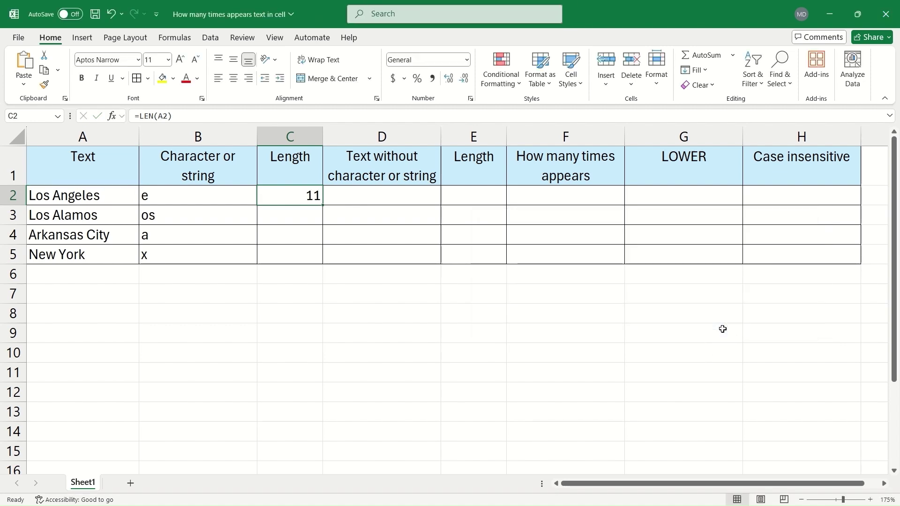
drag(322, 206, 323, 260)
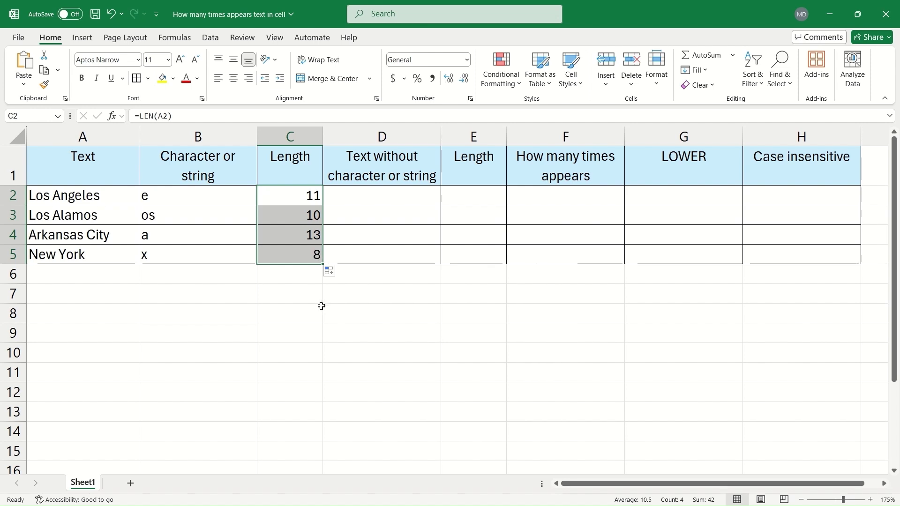
Step: Insert the Text function SUBSTITUTE into cell D2 and open its arguments
click(350, 200)
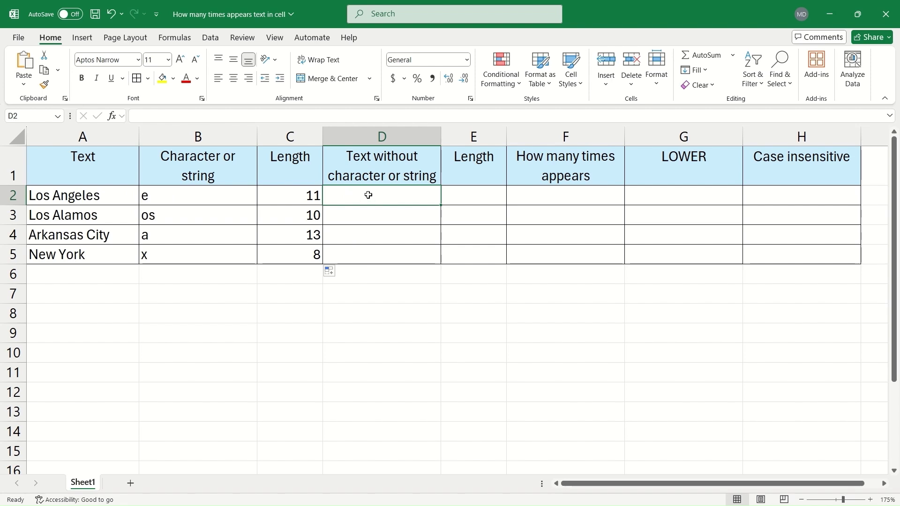
click(114, 118)
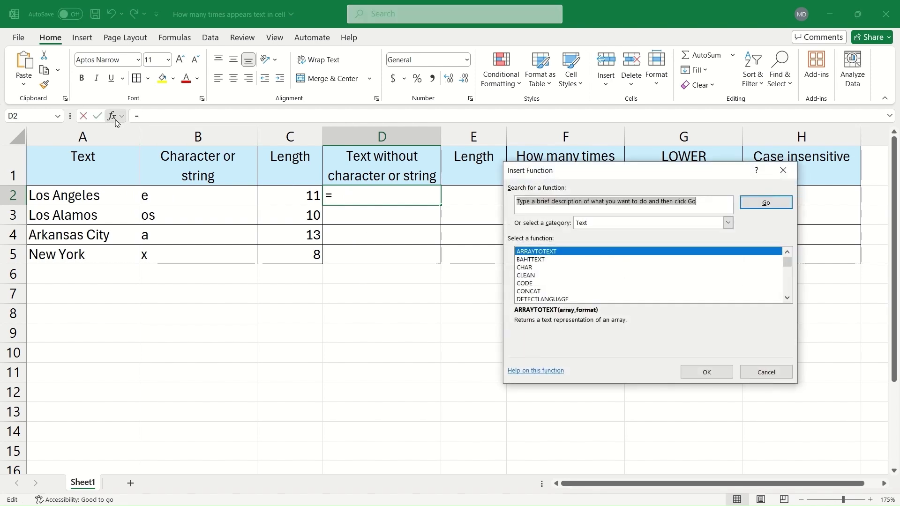
click(693, 224)
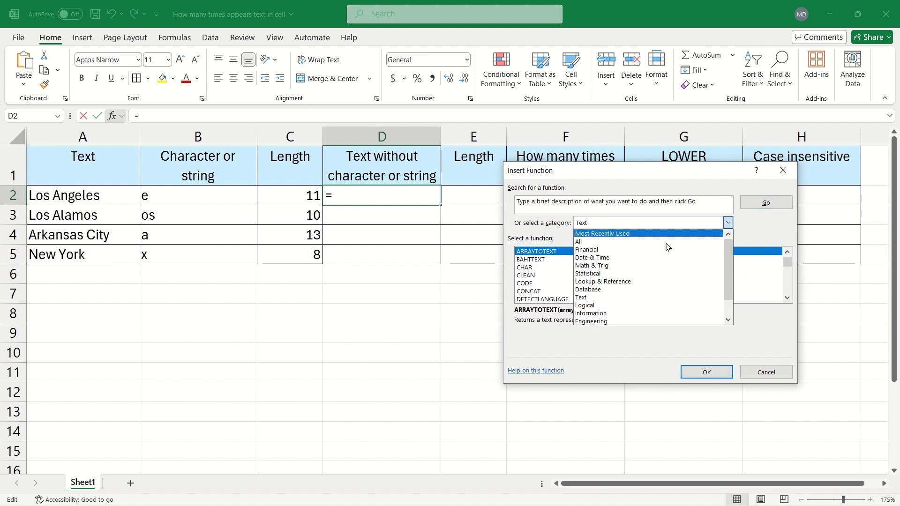
click(616, 300)
scroll(701, 281, down, 7)
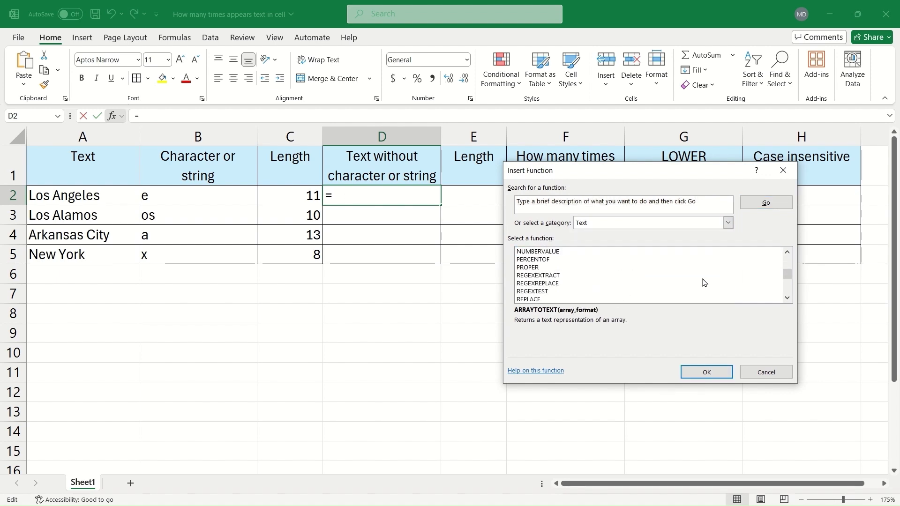
scroll(703, 283, down, 1)
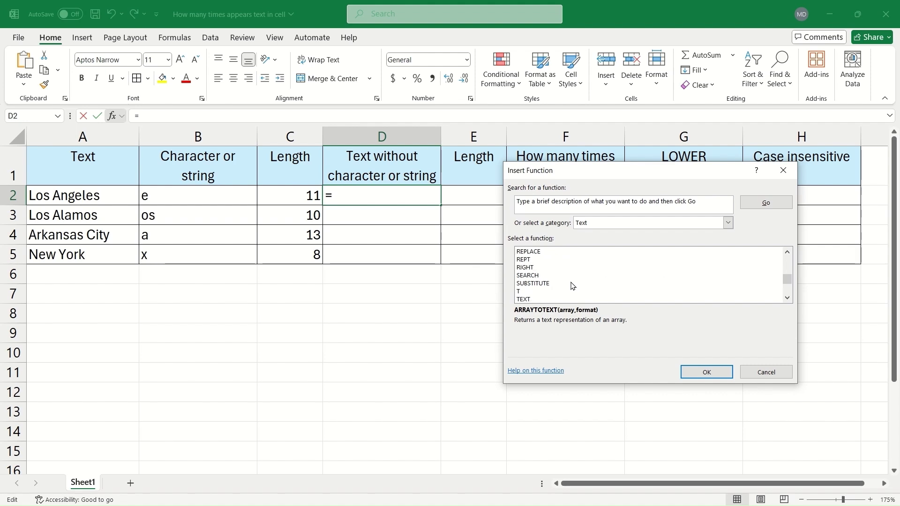
click(562, 284)
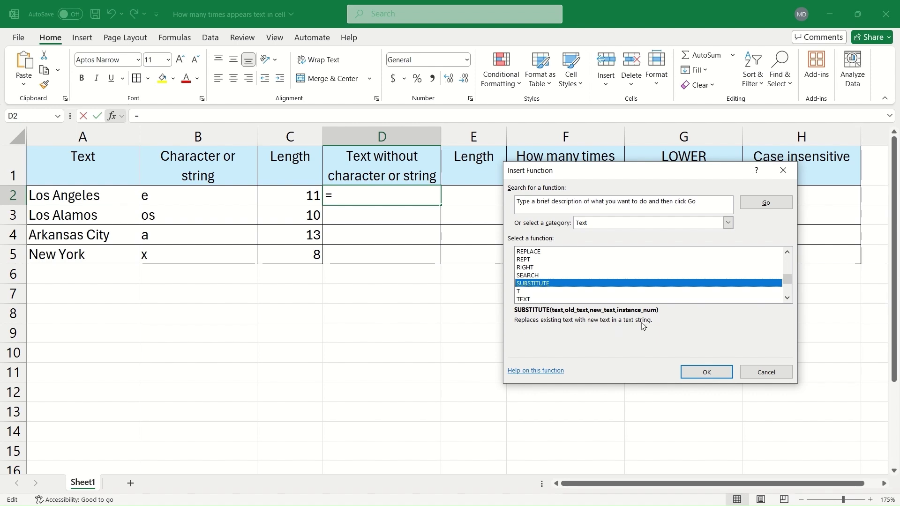
click(706, 372)
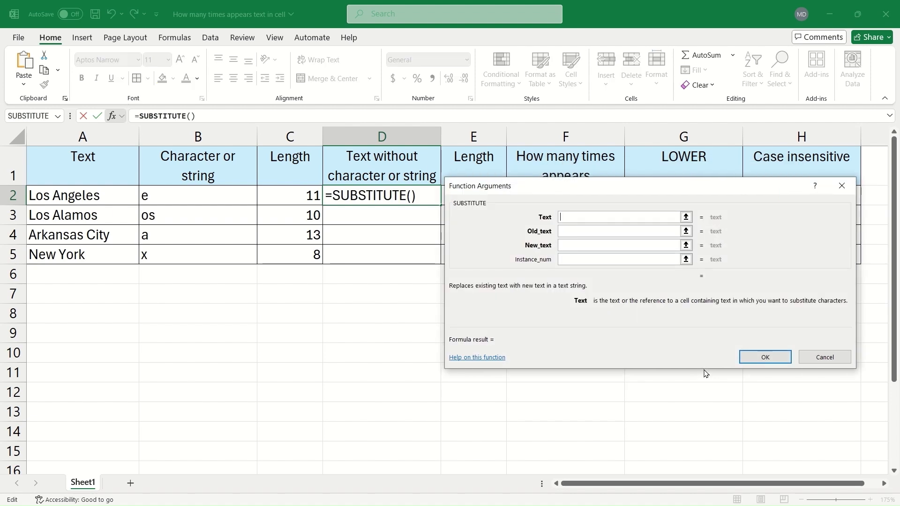
Step: Set SUBSTITUTE's text to A2, old text to B2 and new text to "", and fill the formula down to D5
click(104, 197)
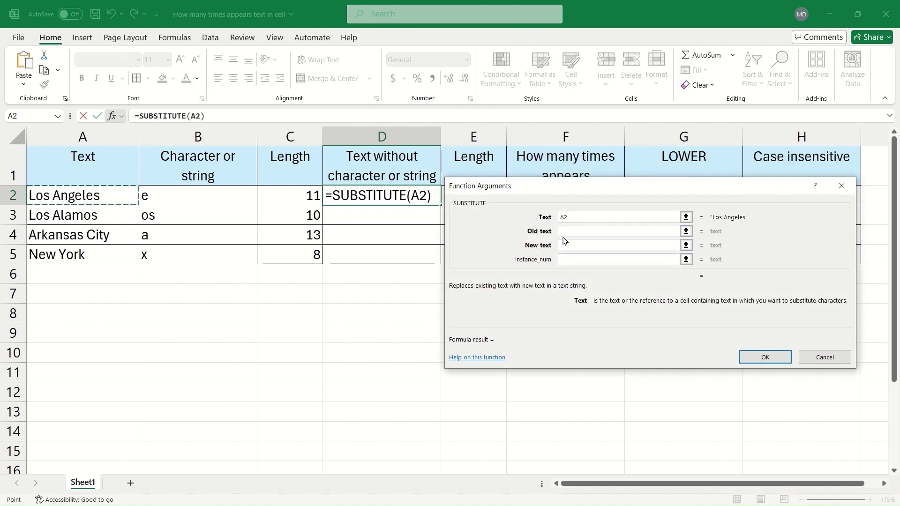
click(578, 231)
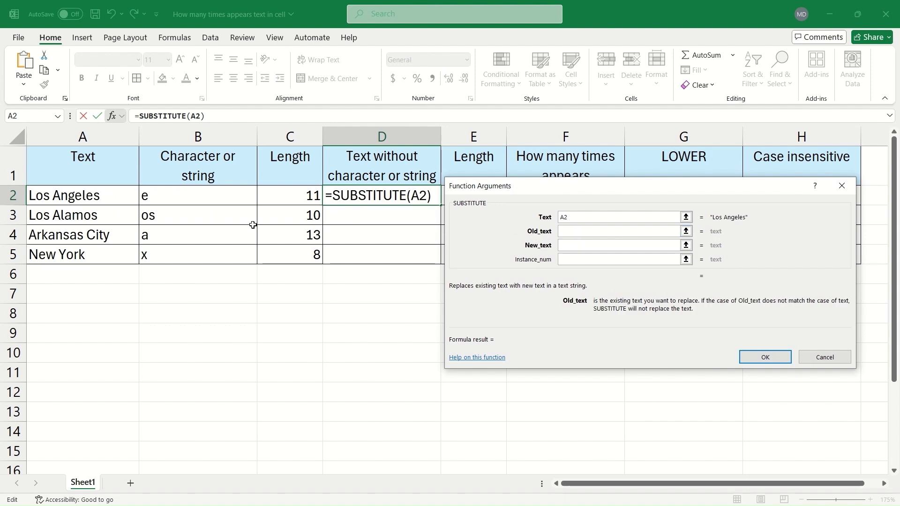
click(182, 198)
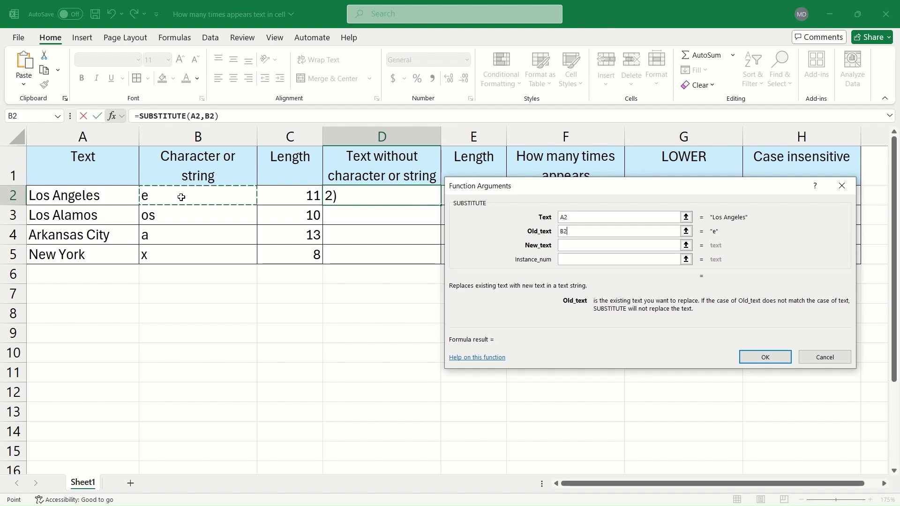
click(569, 246)
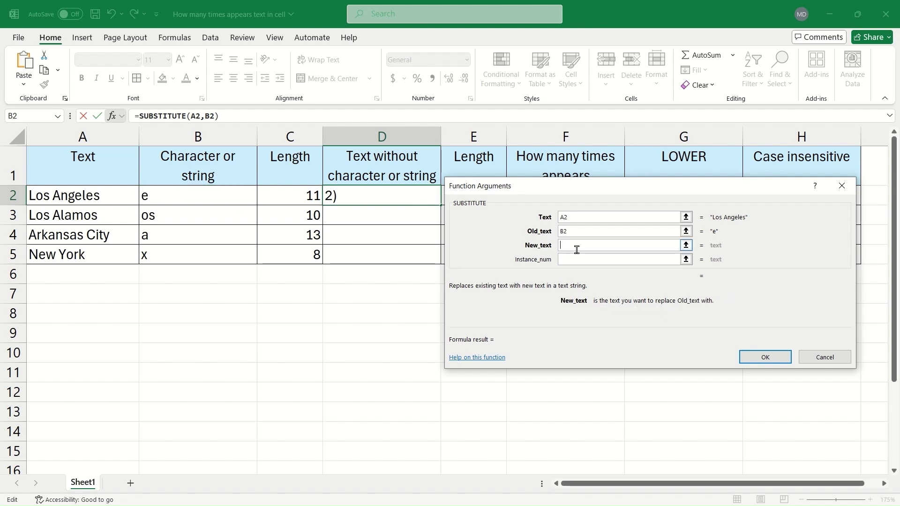
text("")
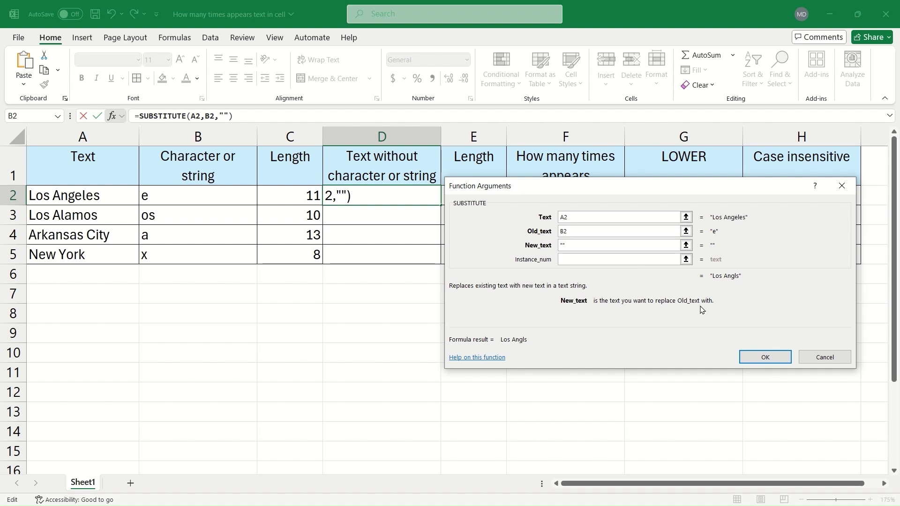
click(766, 357)
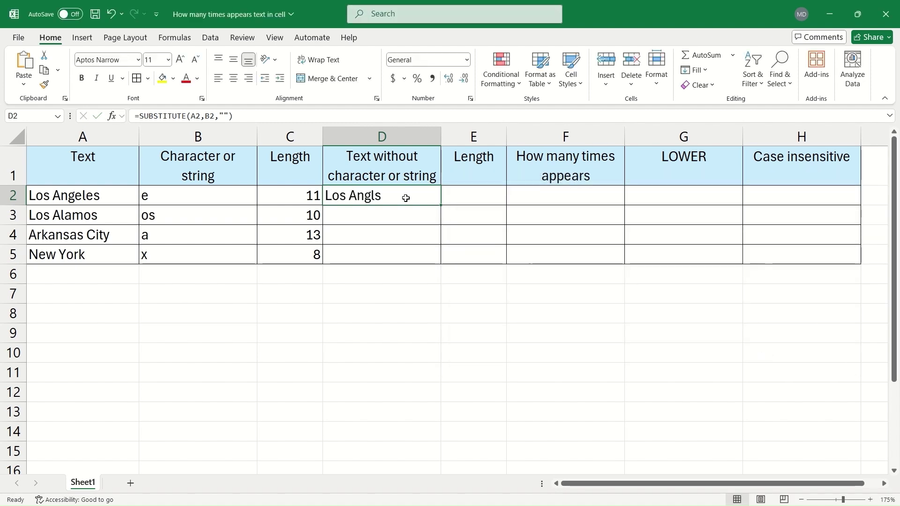
drag(440, 205, 440, 263)
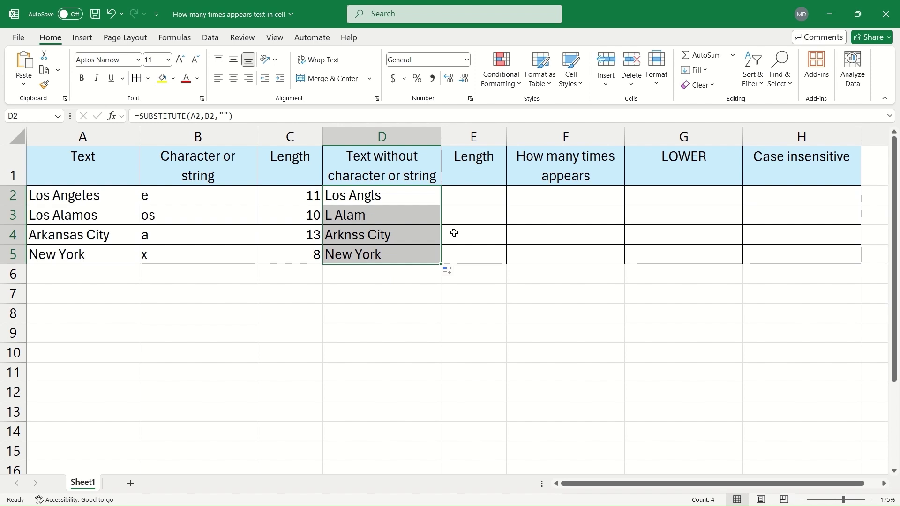
Step: Insert the LEN function in E2 with D2 as its text, and fill the formula down to E5
click(471, 197)
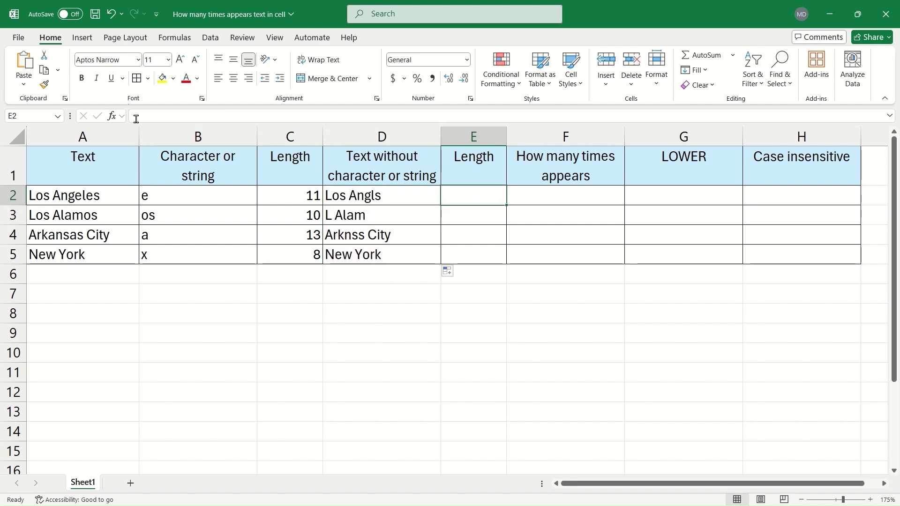
click(111, 115)
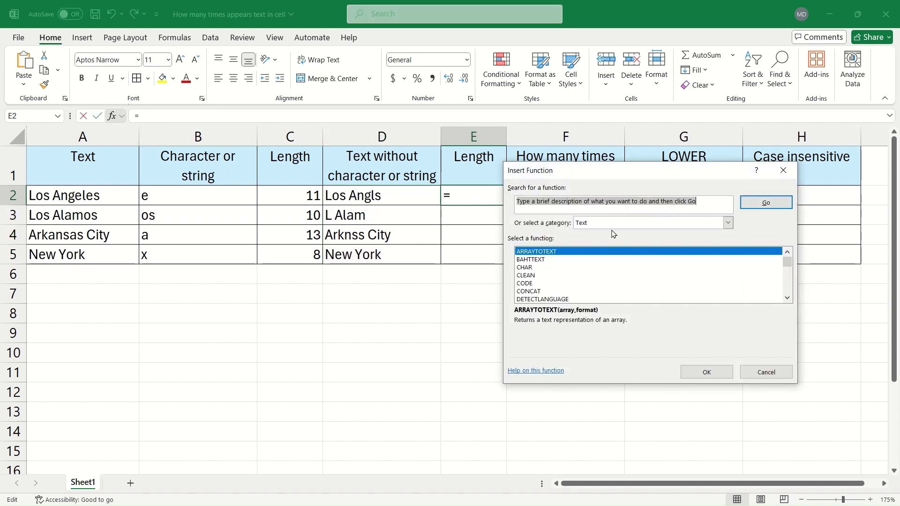
scroll(607, 272, down, 3)
click(554, 276)
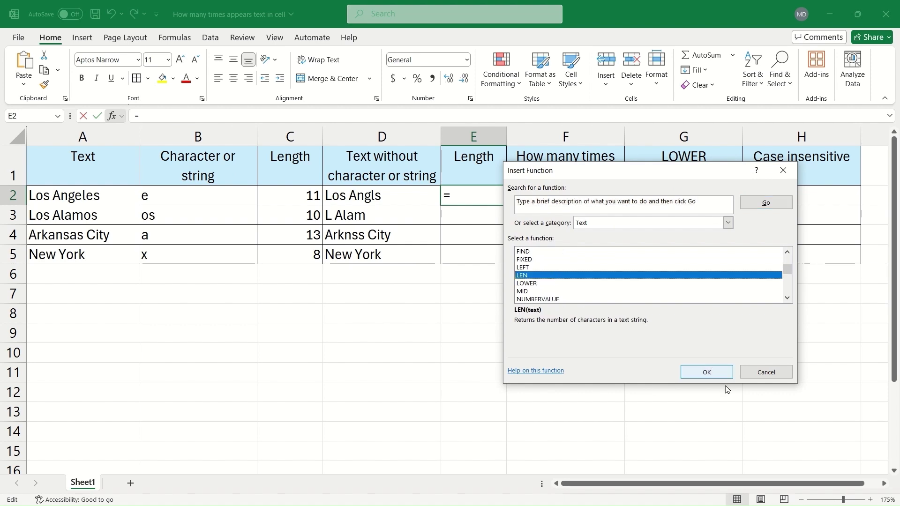
click(719, 372)
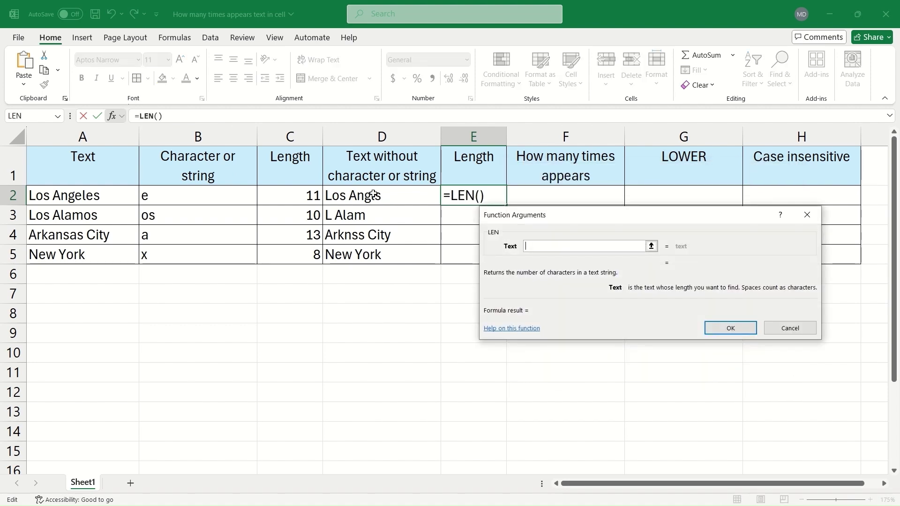
click(374, 194)
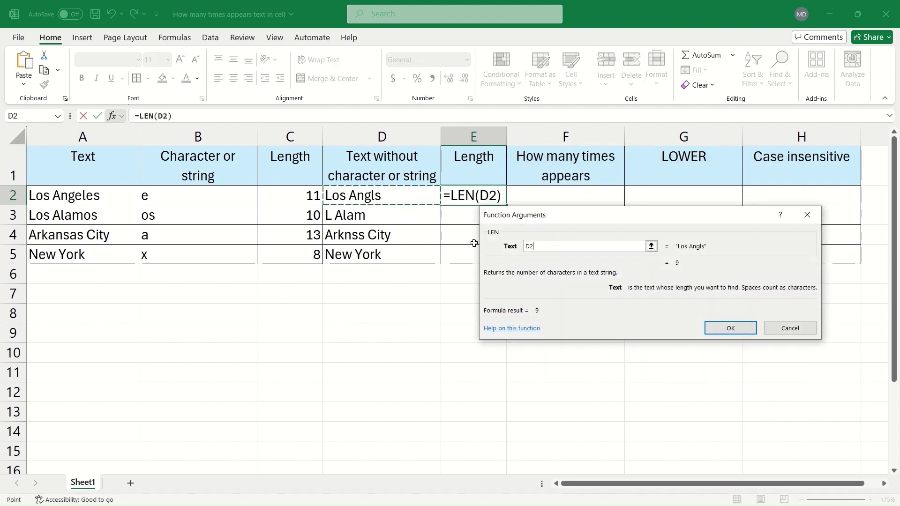
click(726, 326)
drag(506, 205, 505, 261)
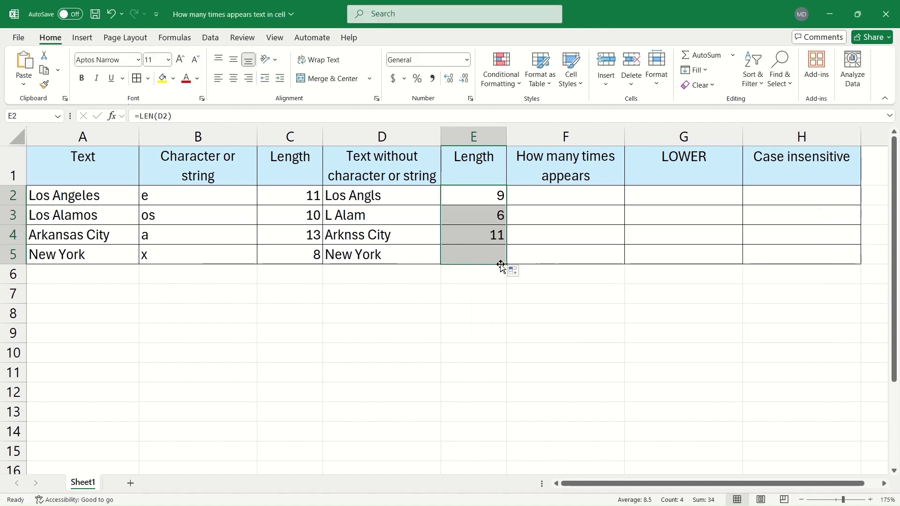
Step: Enter the formula =C2-E2 in F2 and fill it down to F5
click(544, 198)
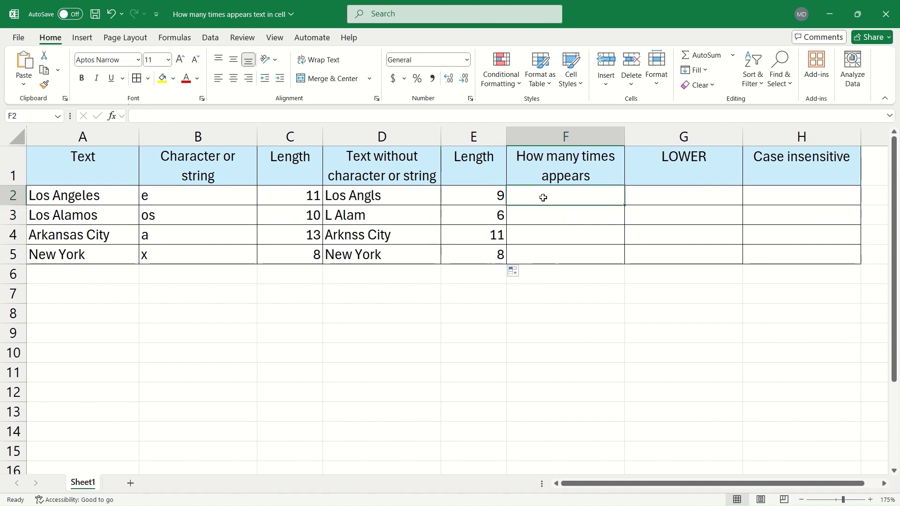
text(=)
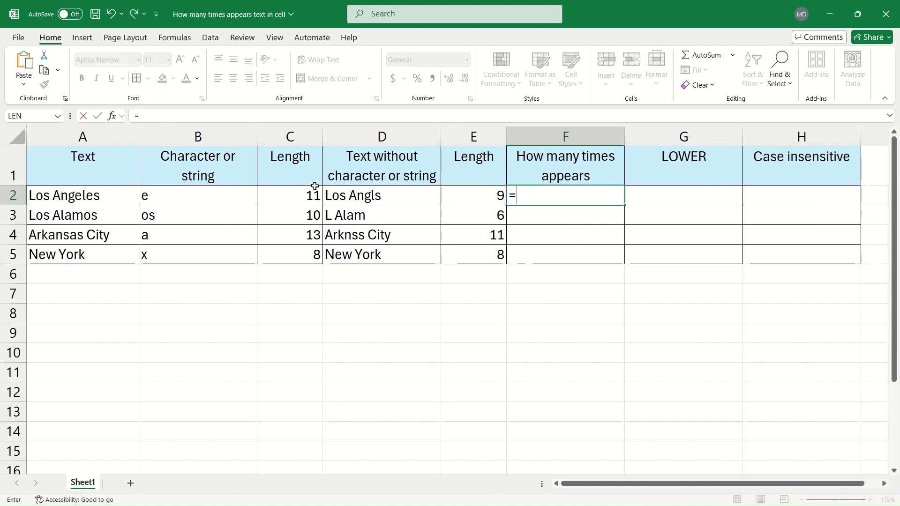
click(289, 197)
text(-)
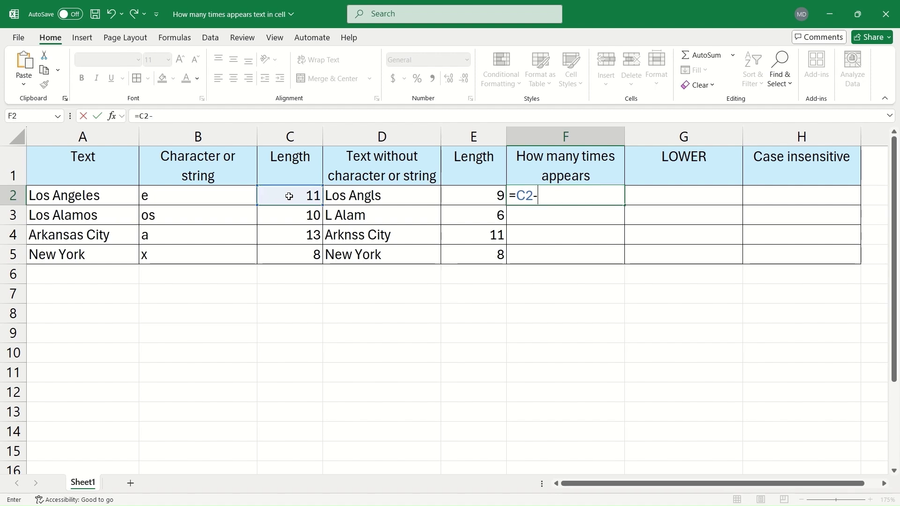
click(471, 196)
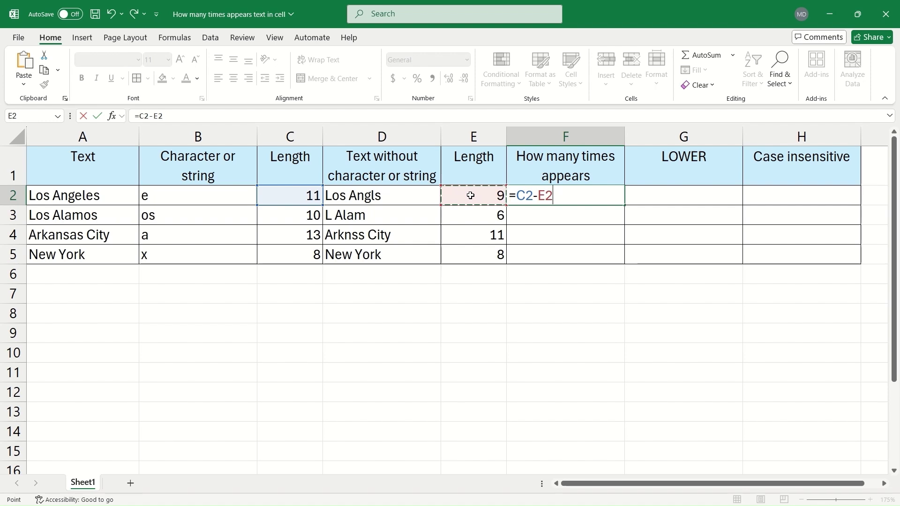
key(Return)
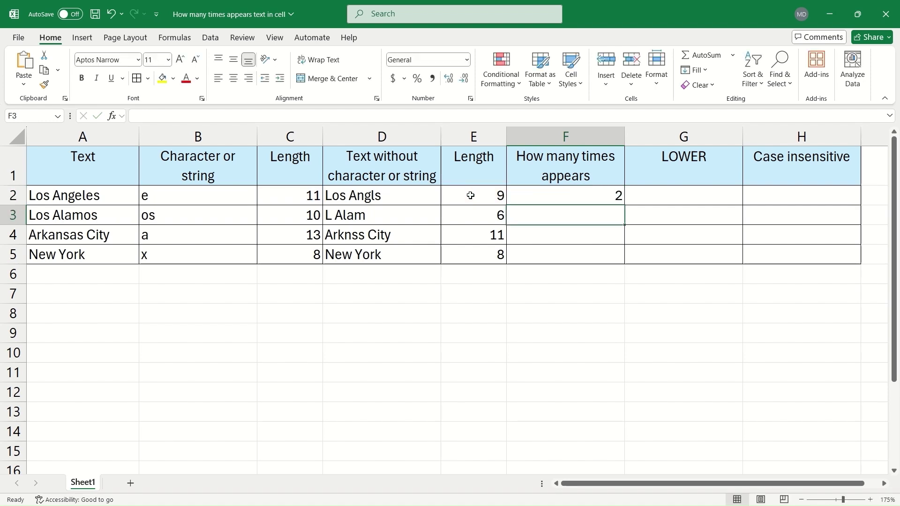
click(573, 201)
drag(625, 205, 626, 262)
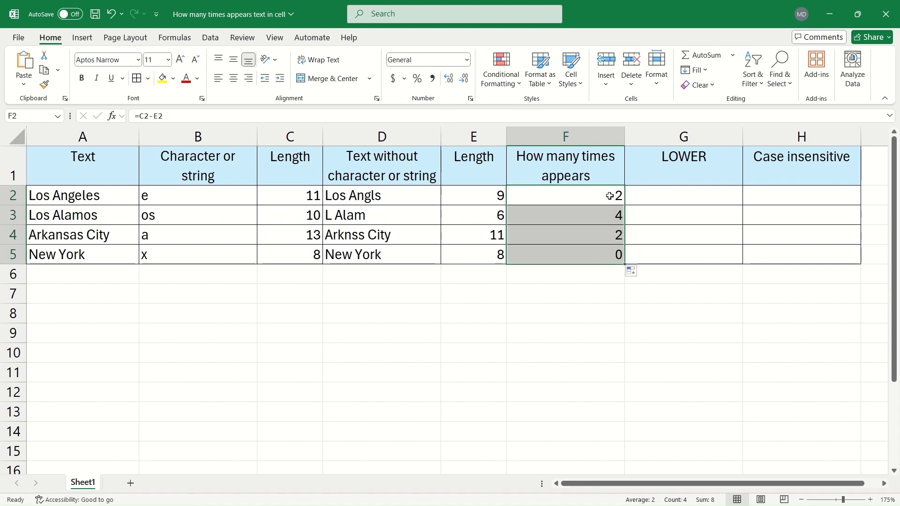
Step: Review the counts in F2 and F5 and the search character in B5
click(609, 196)
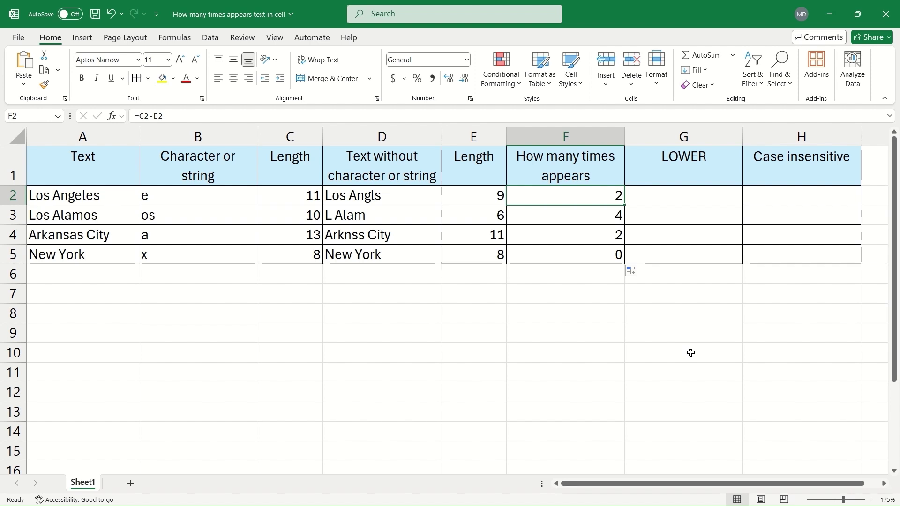
click(599, 259)
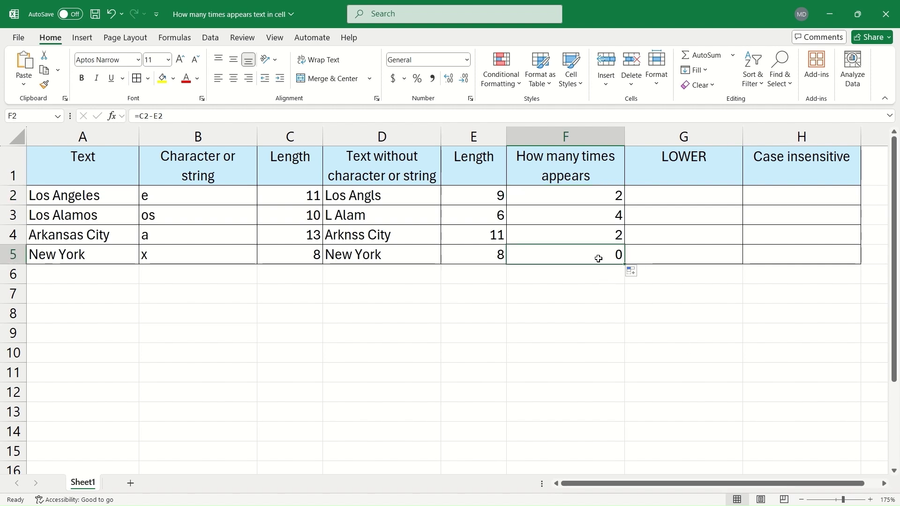
click(187, 257)
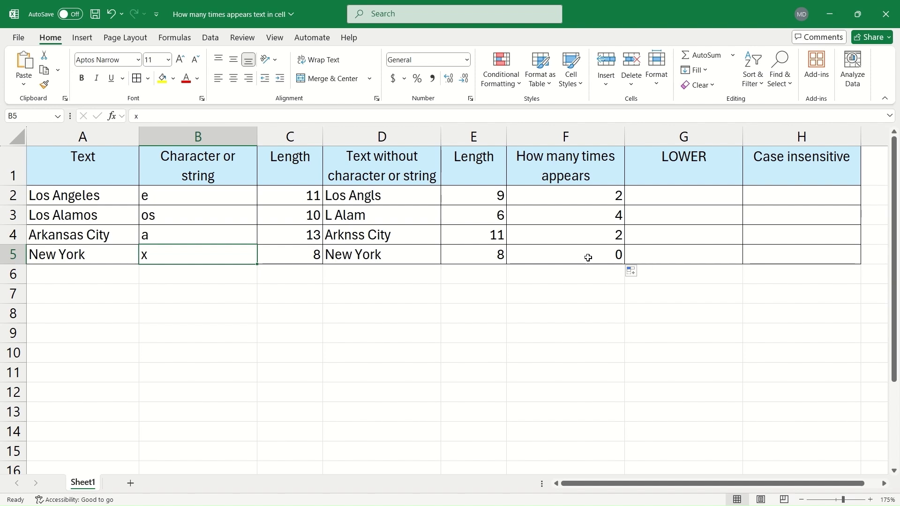
Step: Test case sensitivity by changing the search character in B4 to uppercase A, and set it back to lowercase a
click(197, 237)
text(A)
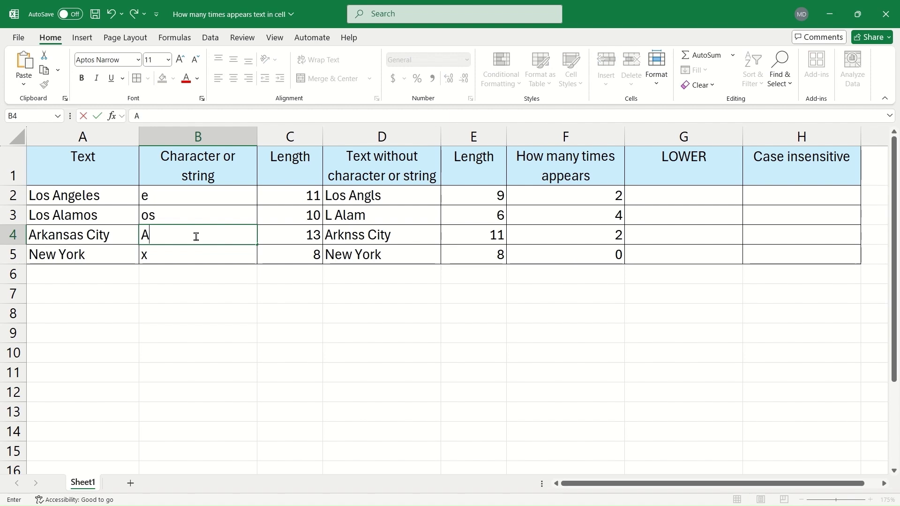
key(Return)
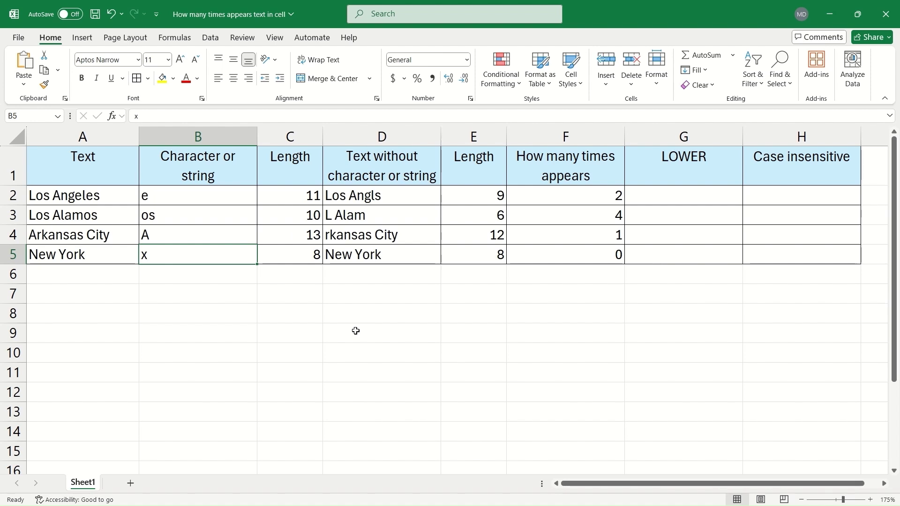
click(178, 236)
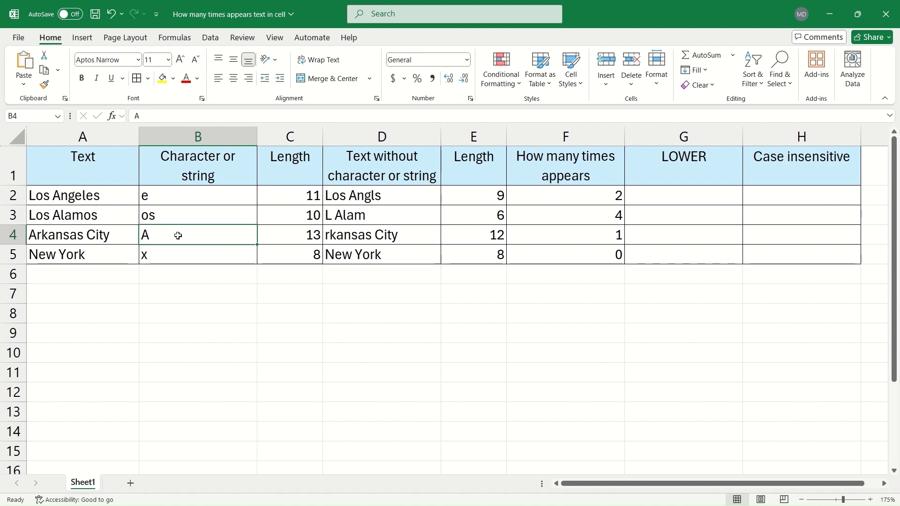
text(a)
key(Return)
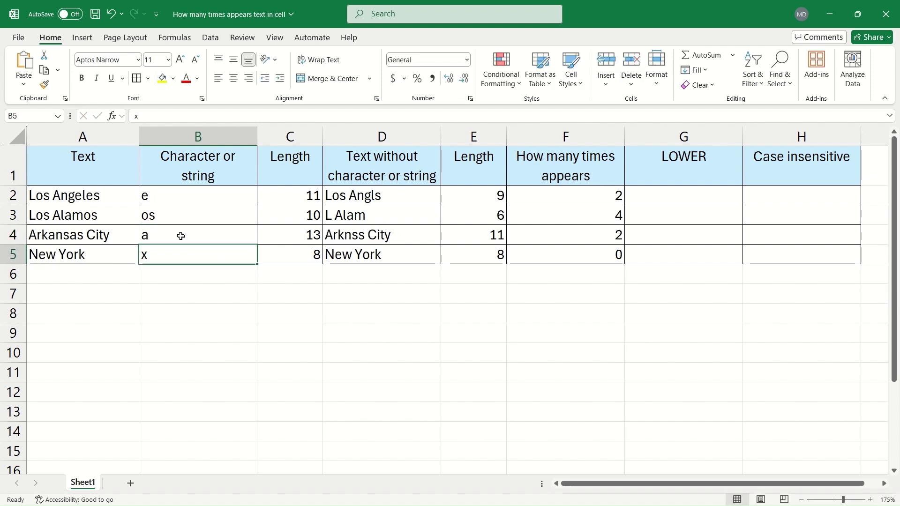
Step: Insert the Text function LOWER in G2 with A2 as its text, and fill the formula down to G5
click(642, 200)
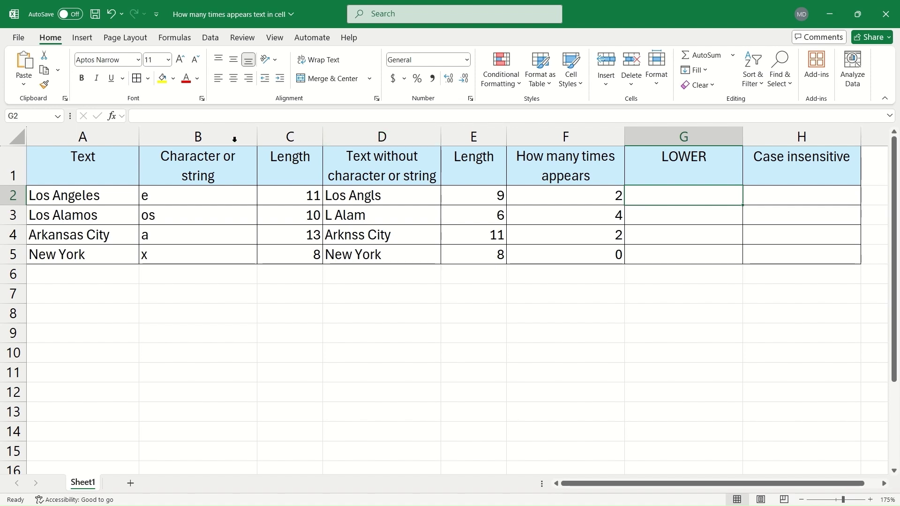
click(112, 115)
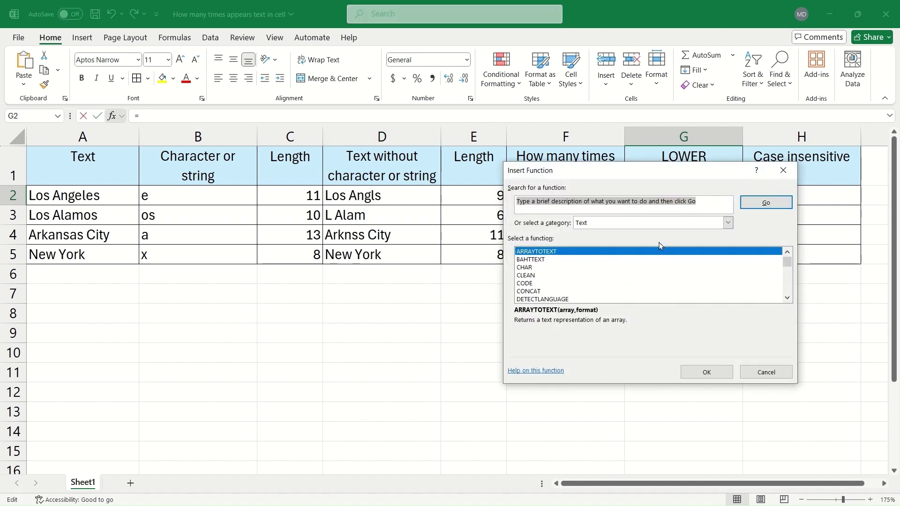
scroll(643, 270, down, 7)
scroll(644, 272, down, 5)
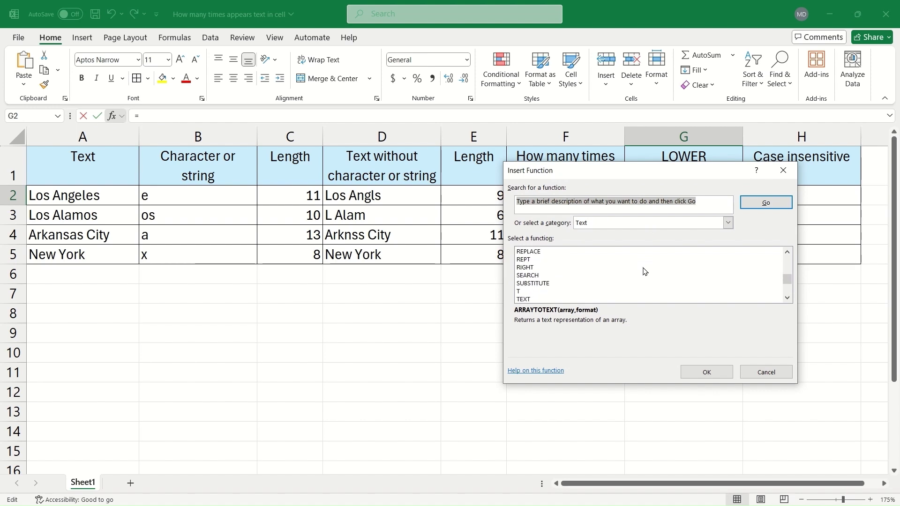
scroll(552, 285, up, 4)
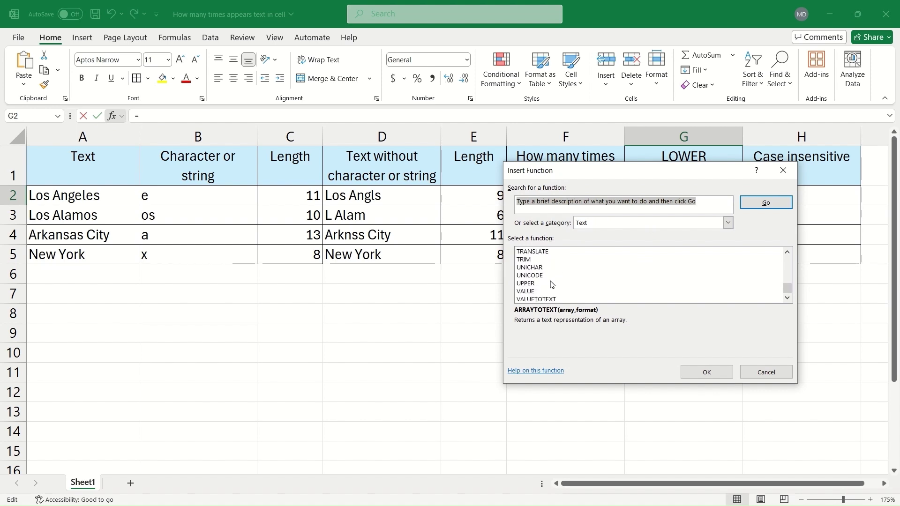
scroll(552, 285, up, 2)
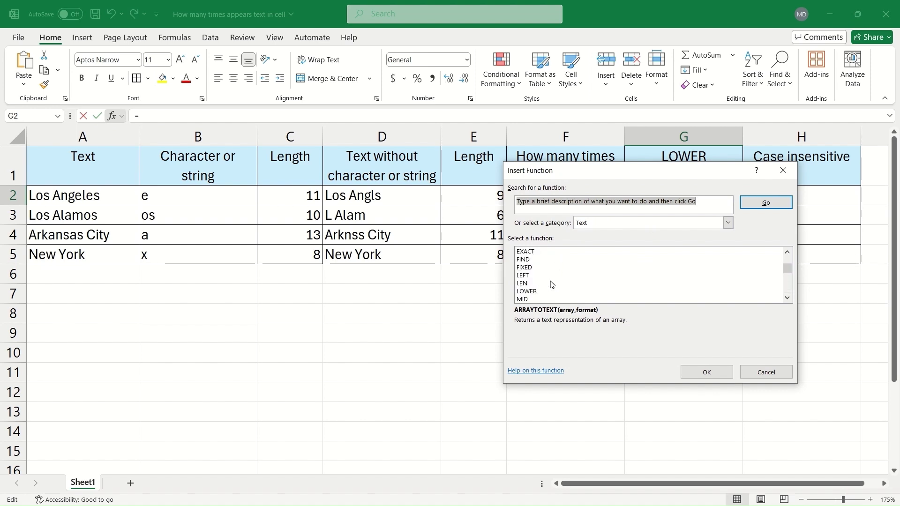
click(535, 292)
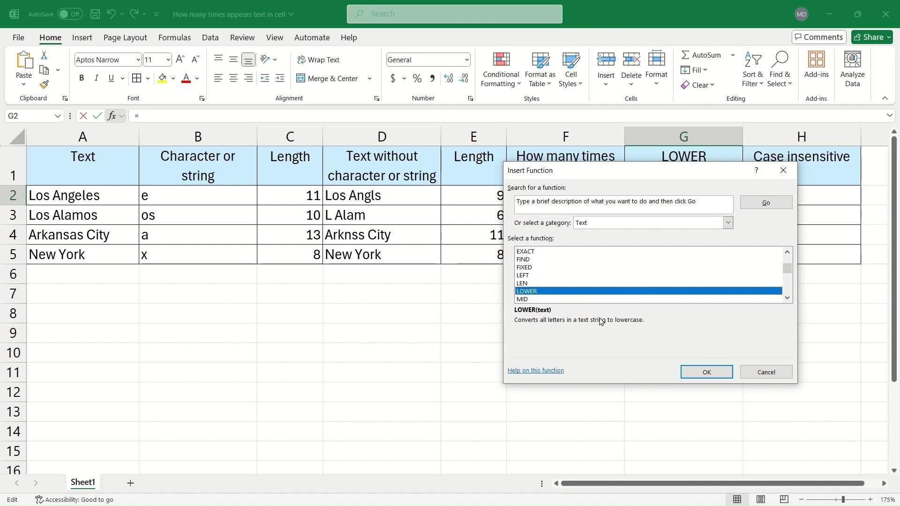
click(700, 373)
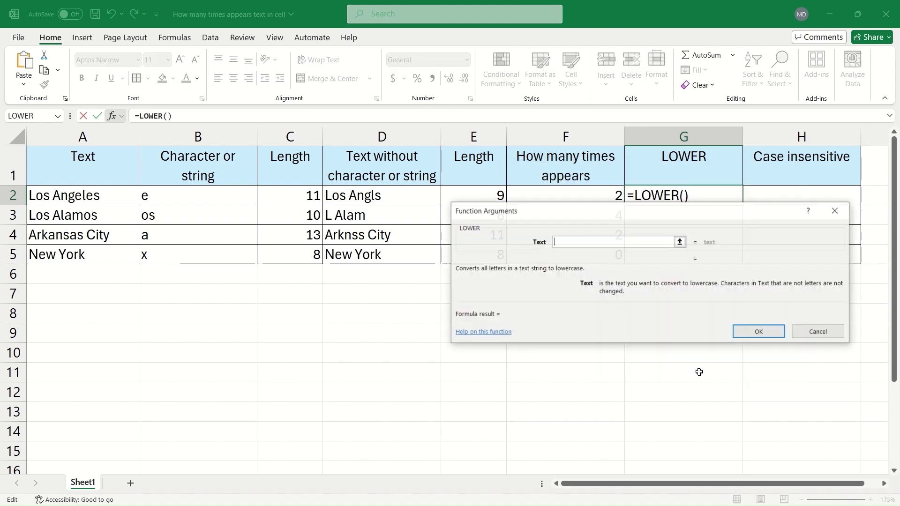
click(108, 193)
click(747, 333)
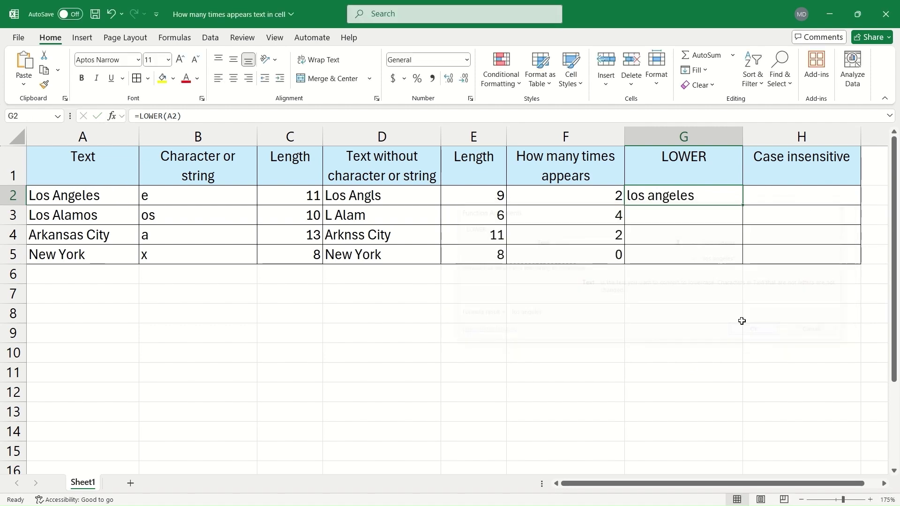
drag(740, 205, 743, 264)
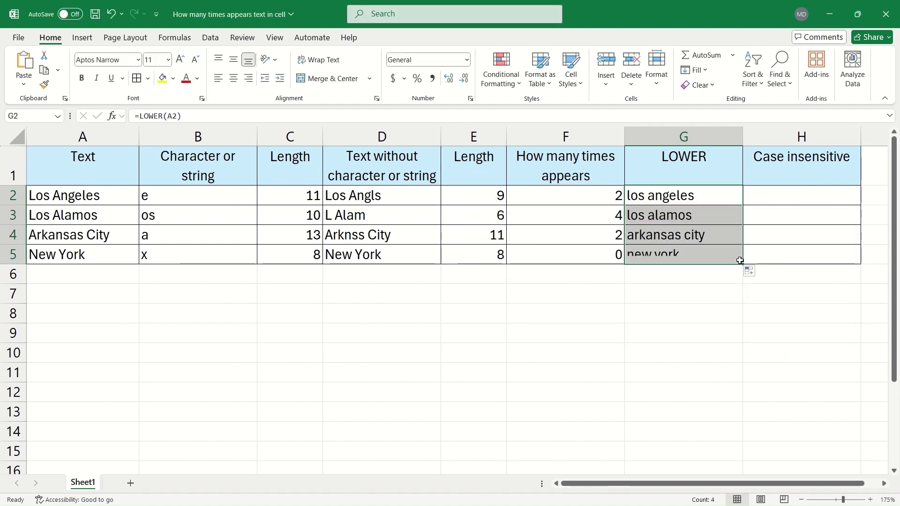
Step: Begin the case-insensitive count formula in H2 with =LEN(A2)-
click(759, 196)
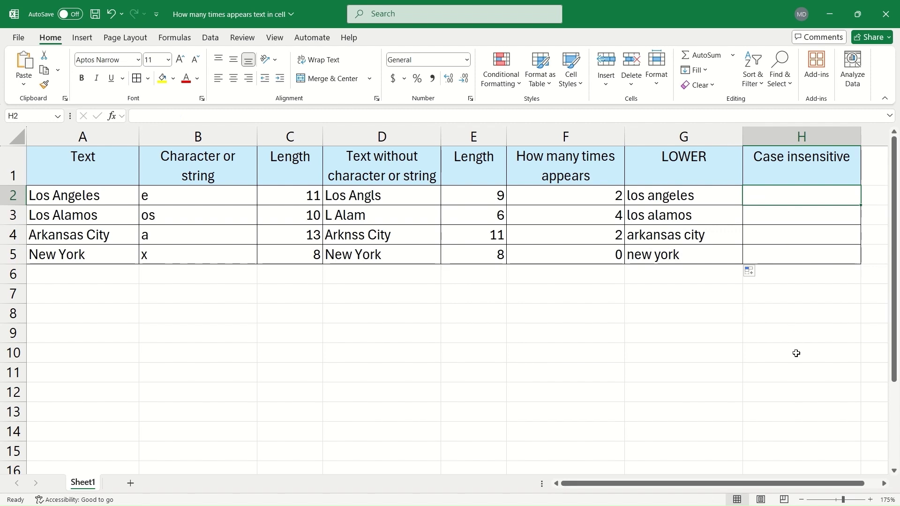
text(=len)
key(Tab)
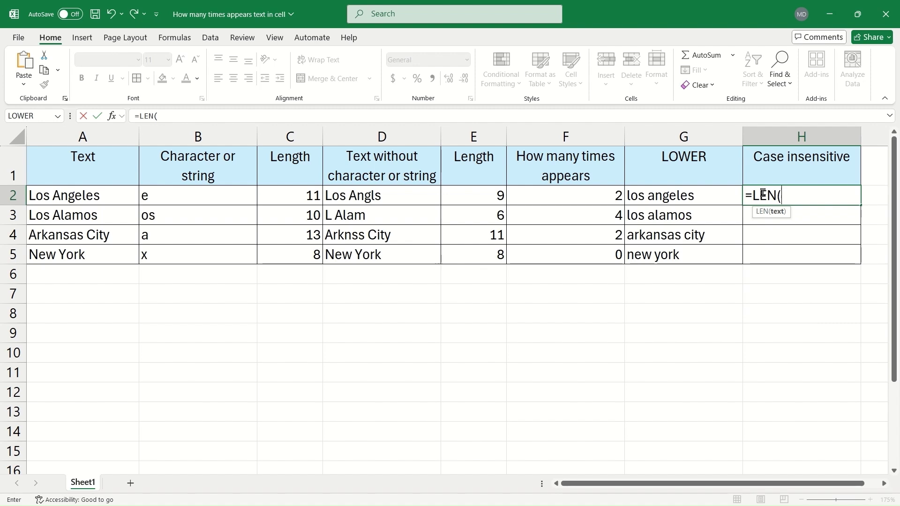
click(95, 196)
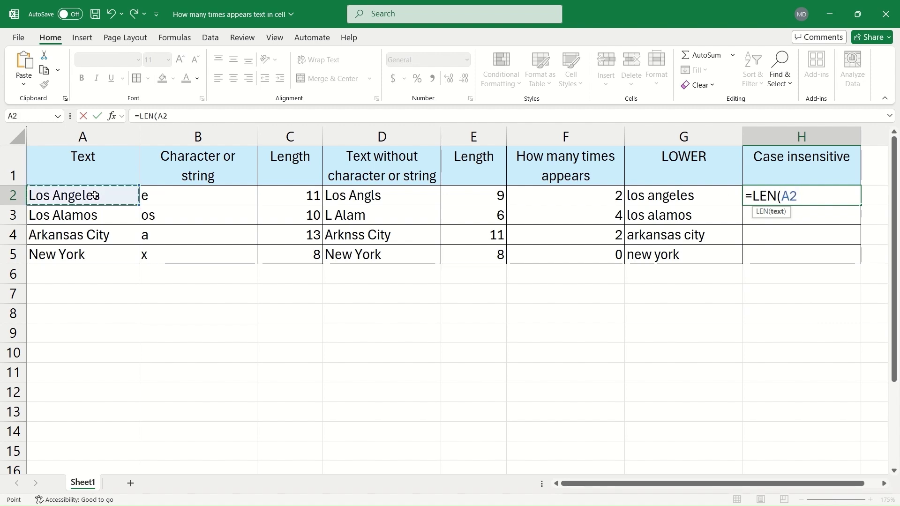
text())
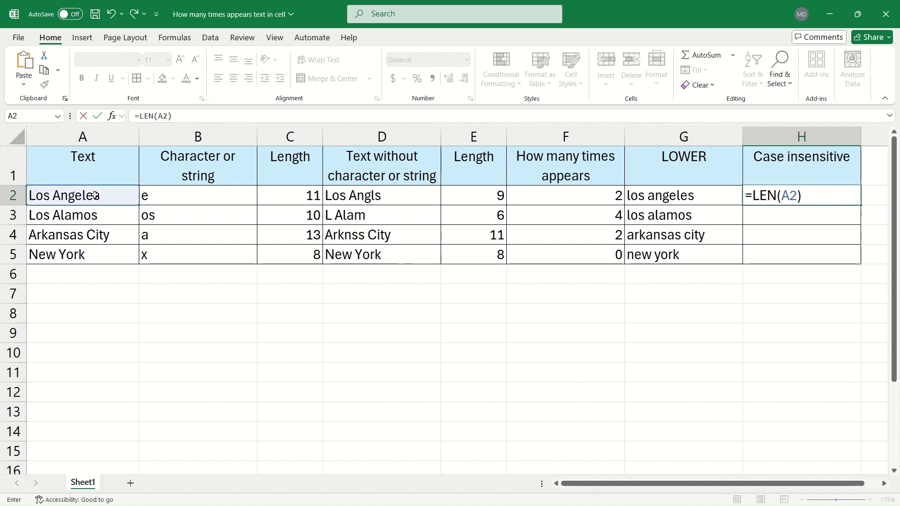
text(-)
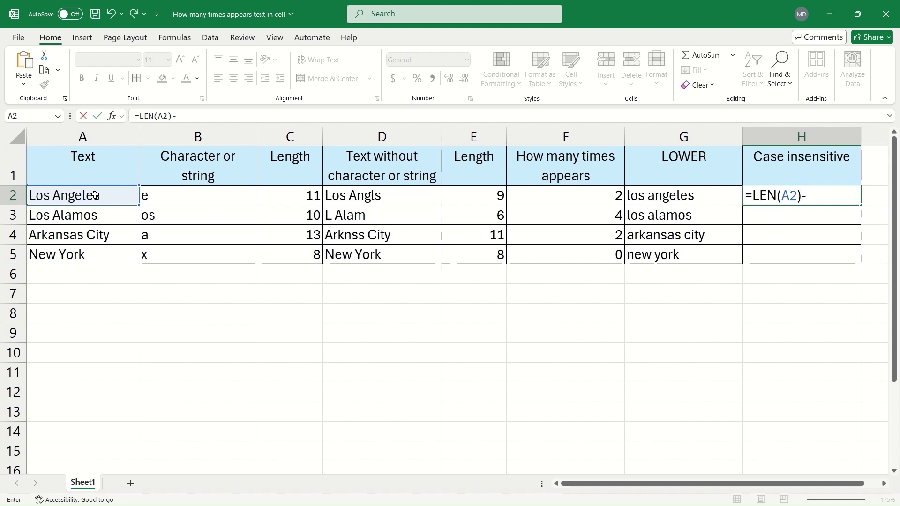
Step: Complete the H2 formula by subtracting LEN(SUBSTITUTE(LOWER(A2),LOWER(B2),""))
text(len)
key(Tab)
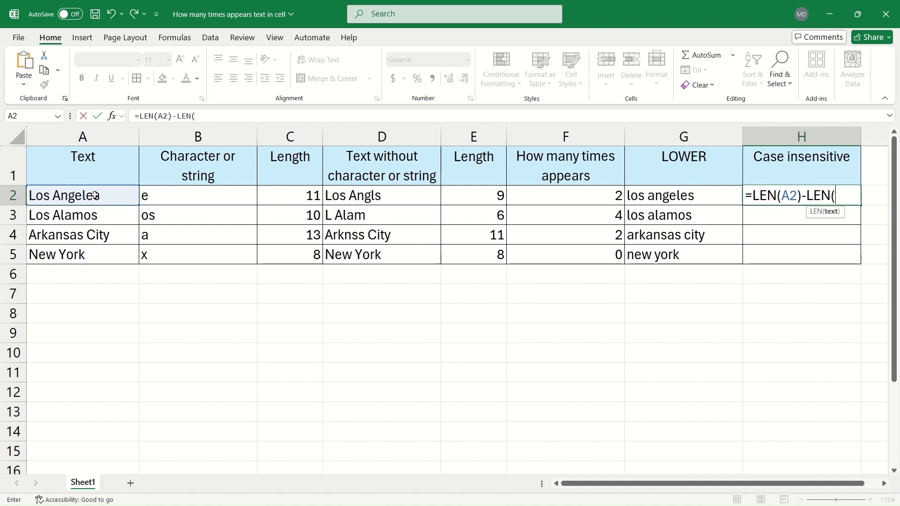
text(sub)
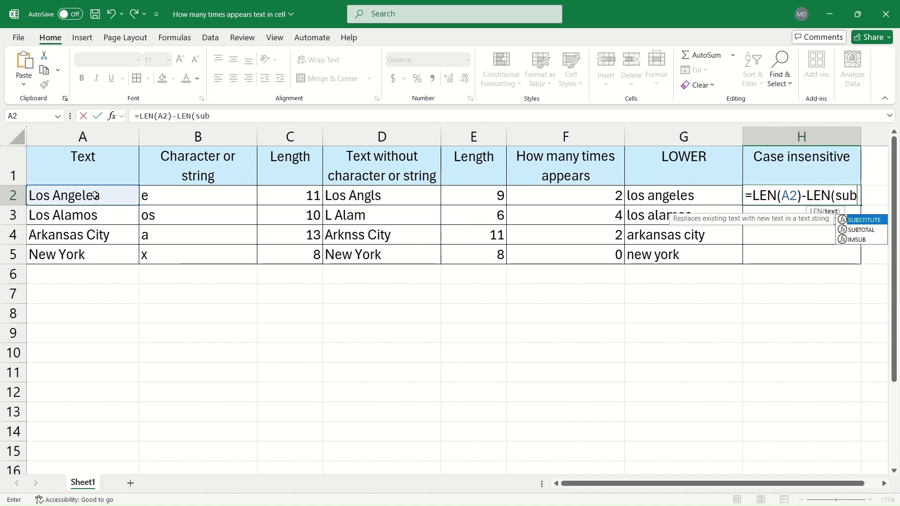
key(Tab)
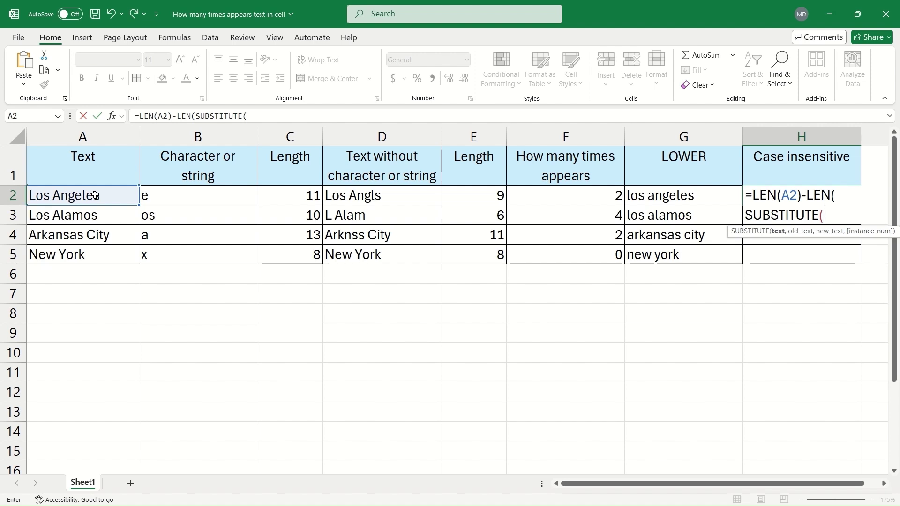
text(low)
key(Tab)
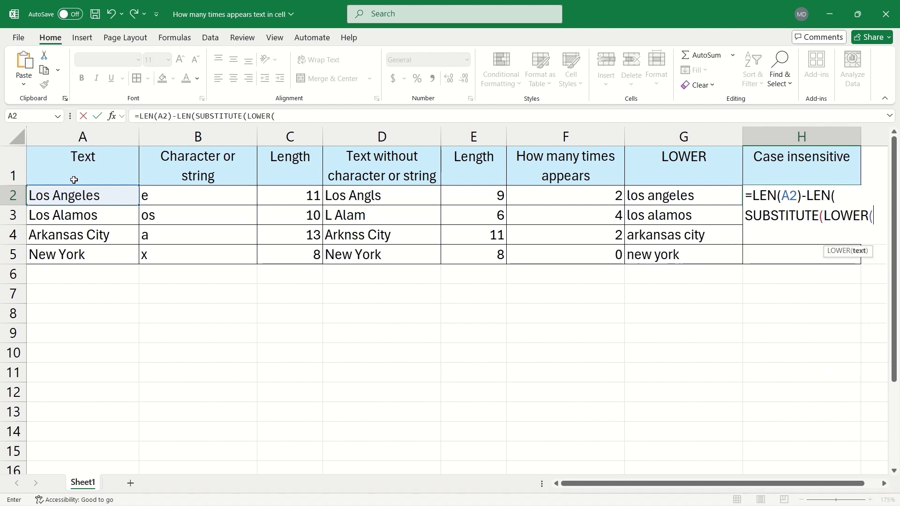
click(91, 196)
text(),lowe)
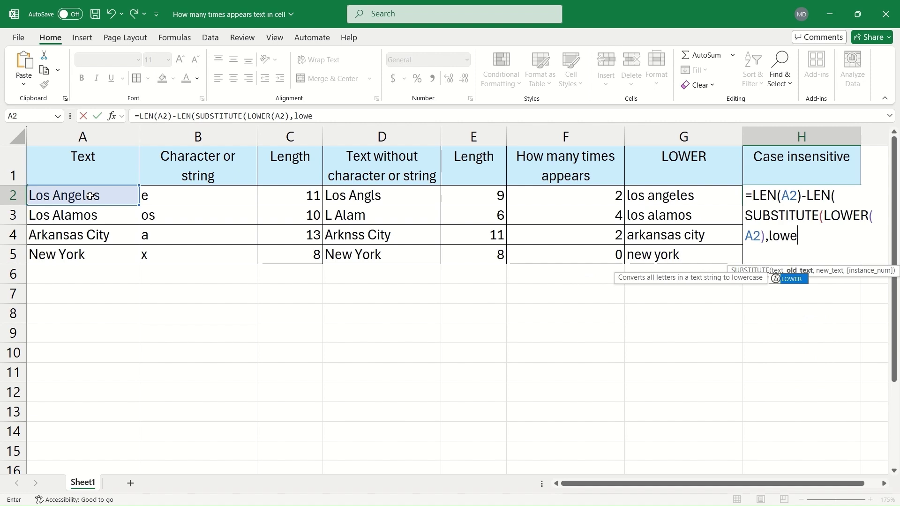
key(Tab)
click(167, 197)
text(),""))
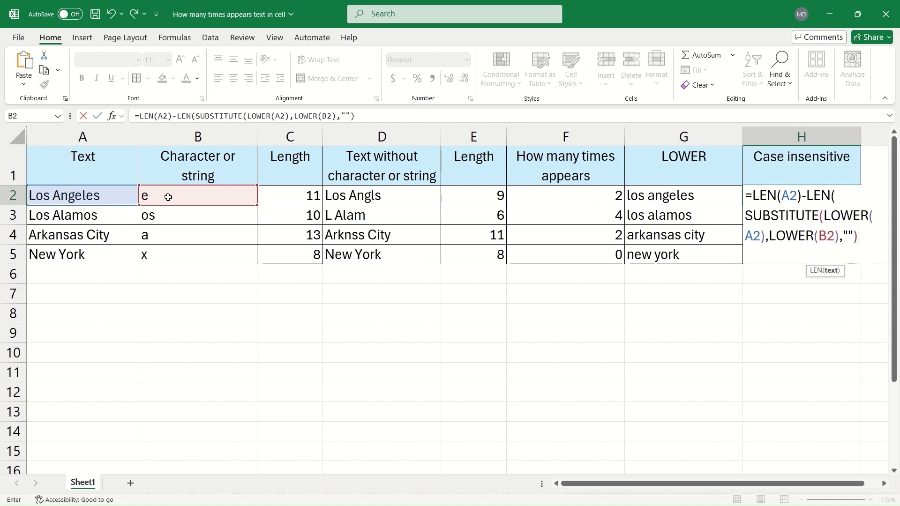
key(Return)
Step: Fill the H2 formula down to H5 and compare the Arkansas City counts in F4 and H4
click(843, 197)
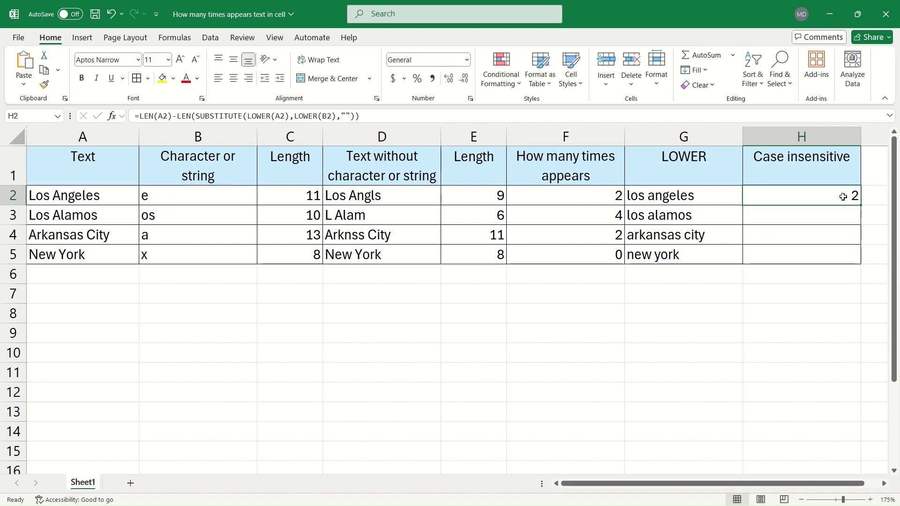
drag(859, 205, 860, 261)
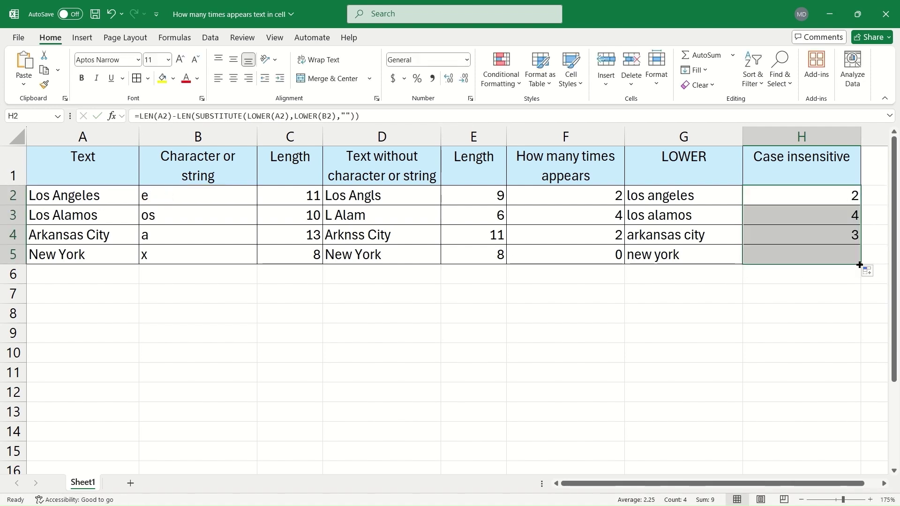
click(619, 239)
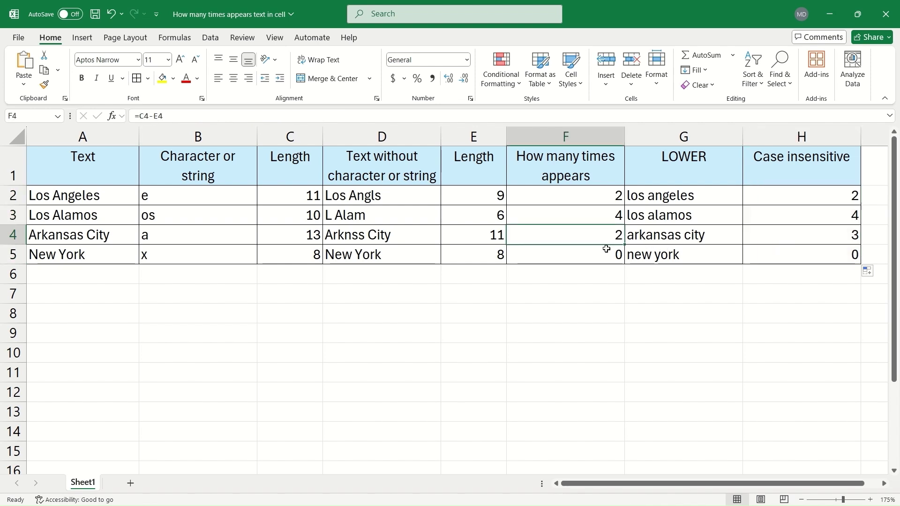
click(782, 235)
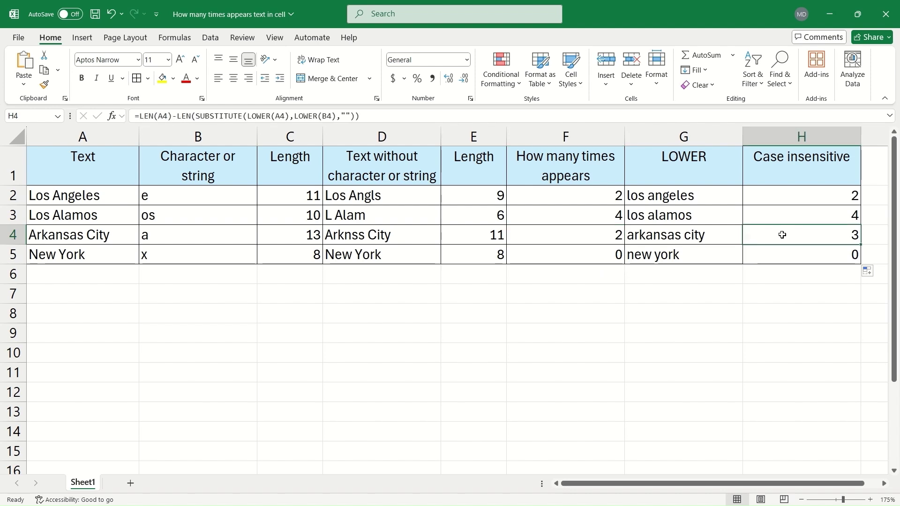